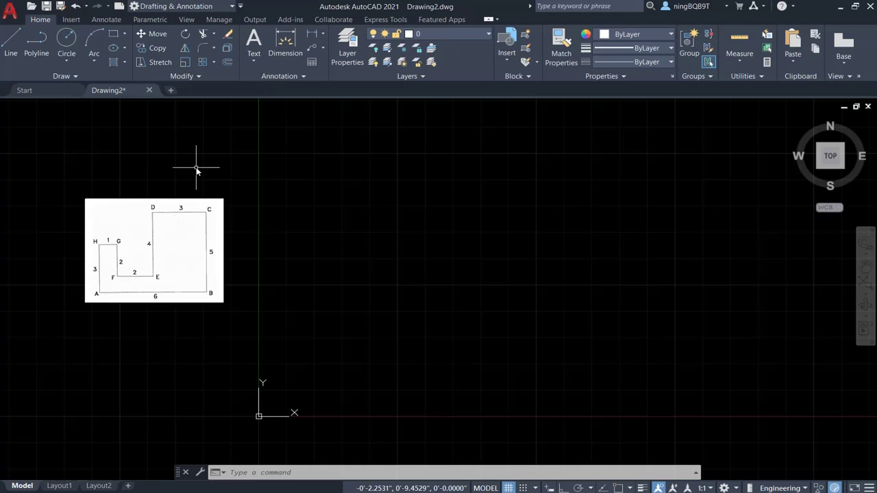
Keep Engineering as the length unit type in the Drawing Units settings
{"action": "left_click", "coordinate": [14, 9]}
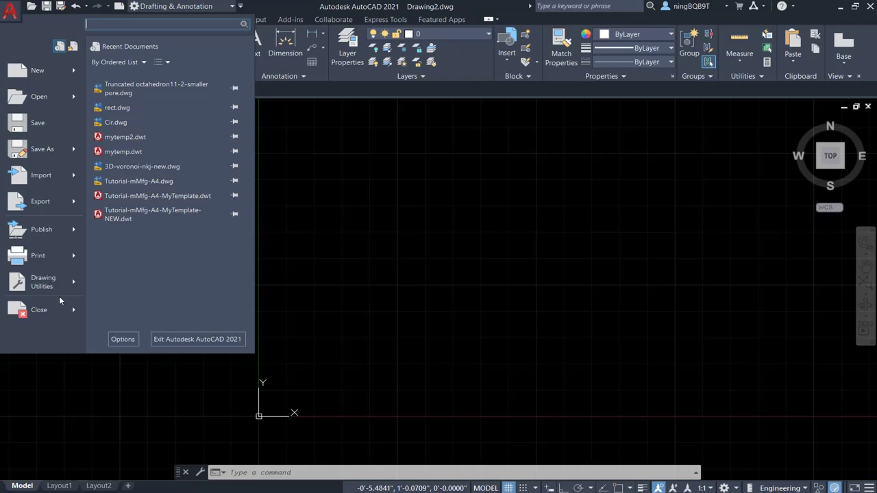
{"action": "mouse_move", "coordinate": [65, 293]}
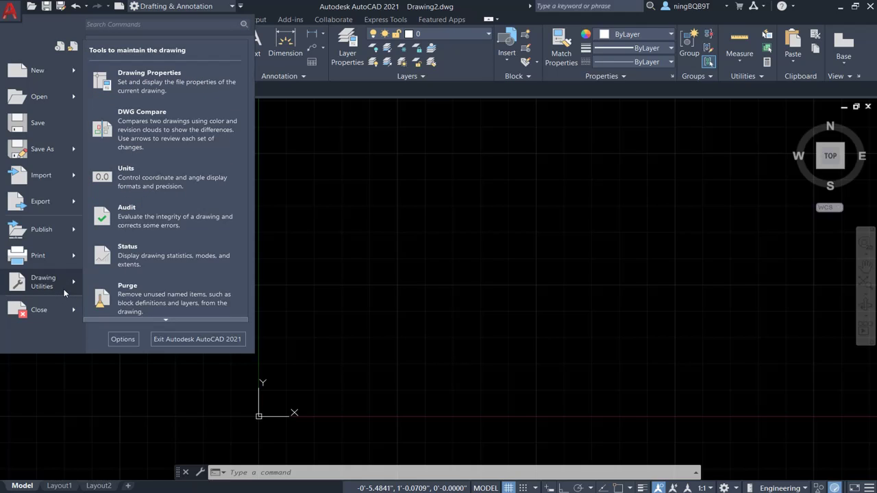
{"action": "left_click", "coordinate": [146, 184]}
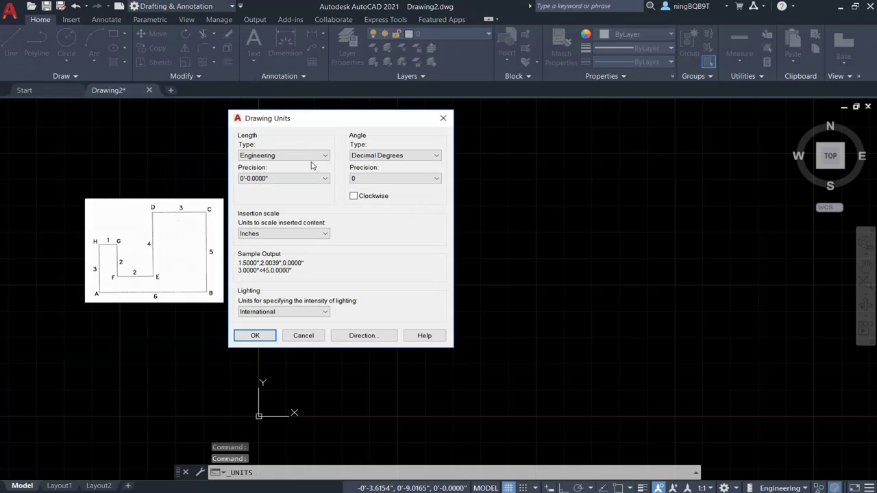
{"action": "left_click", "coordinate": [304, 157]}
{"action": "left_click", "coordinate": [304, 157]}
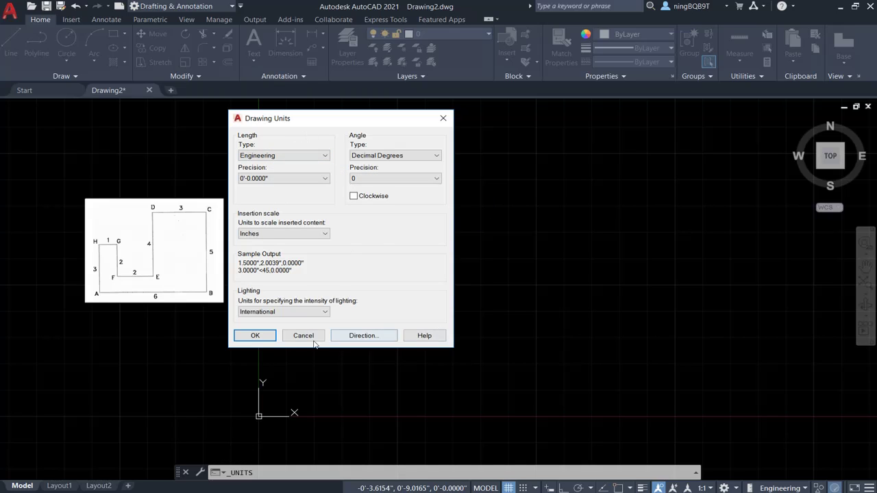
{"action": "left_click", "coordinate": [254, 335]}
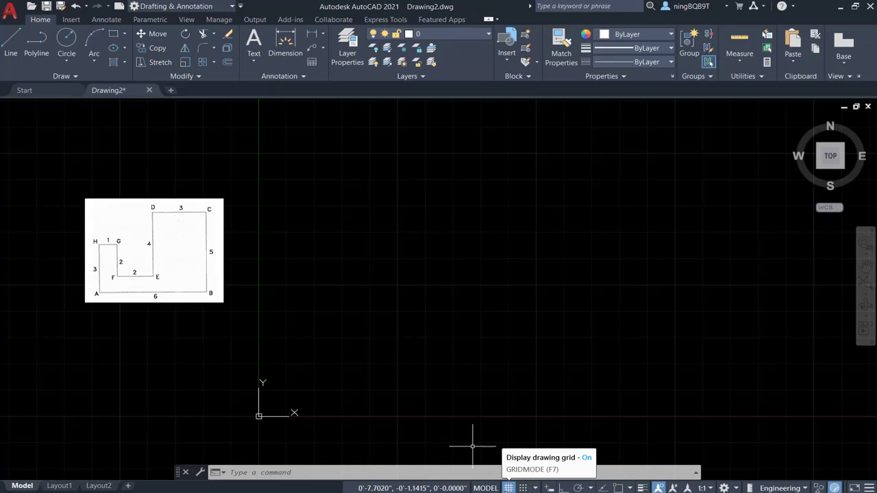
Set the grid X spacing to 1.0000" in the snap and grid settings
{"action": "right_click", "coordinate": [509, 488]}
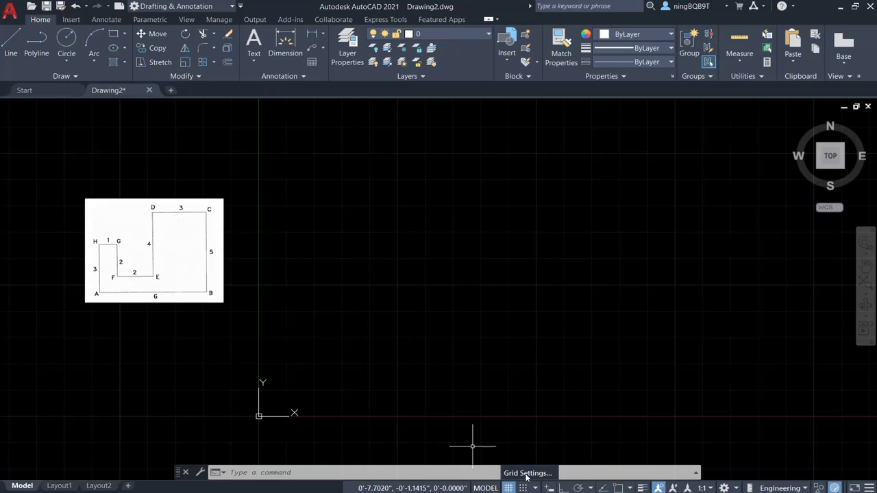
{"action": "left_click", "coordinate": [526, 474]}
{"action": "left_click", "coordinate": [482, 260]}
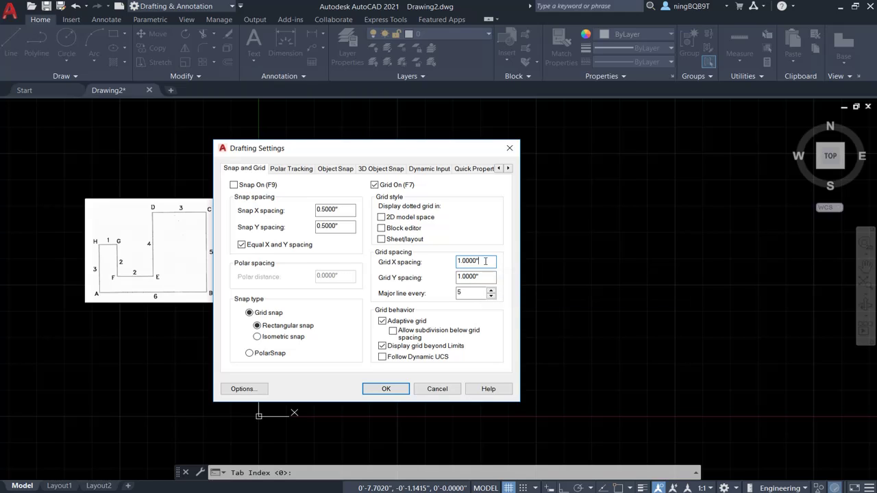
{"action": "left_click", "coordinate": [386, 389]}
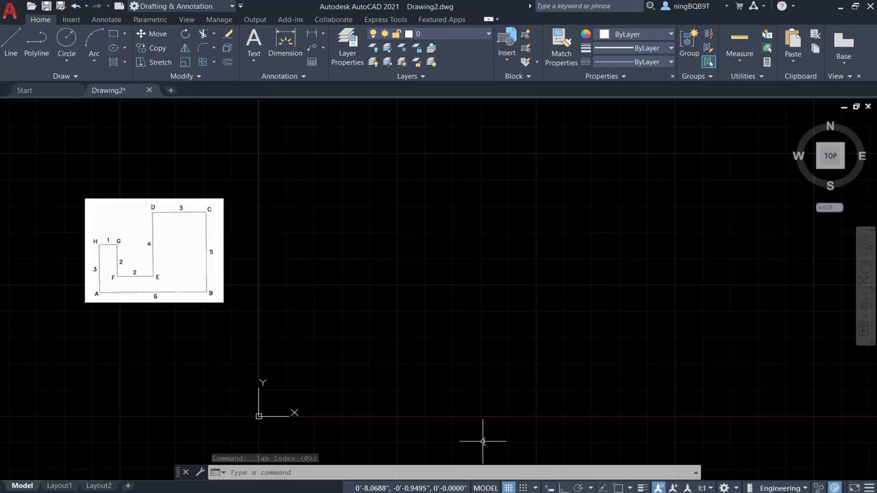
Set the COORDS system variable to 1
{"action": "left_click", "coordinate": [393, 474]}
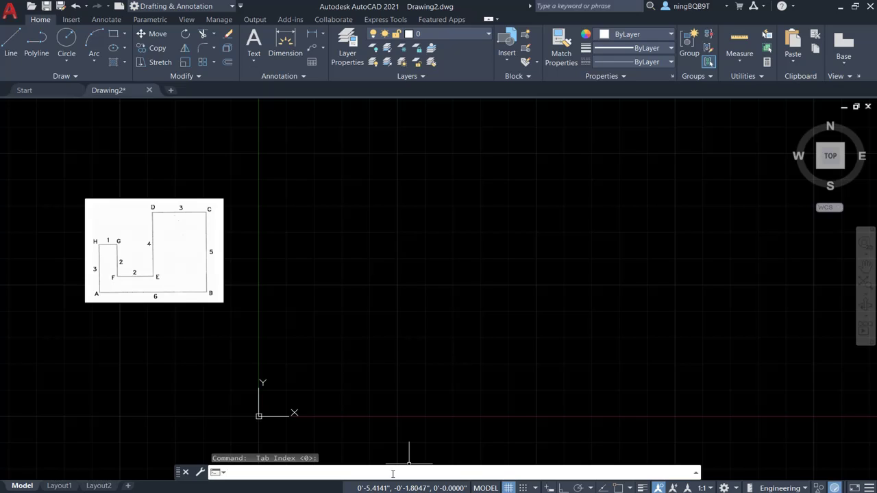
{"action": "type", "text": "coord"}
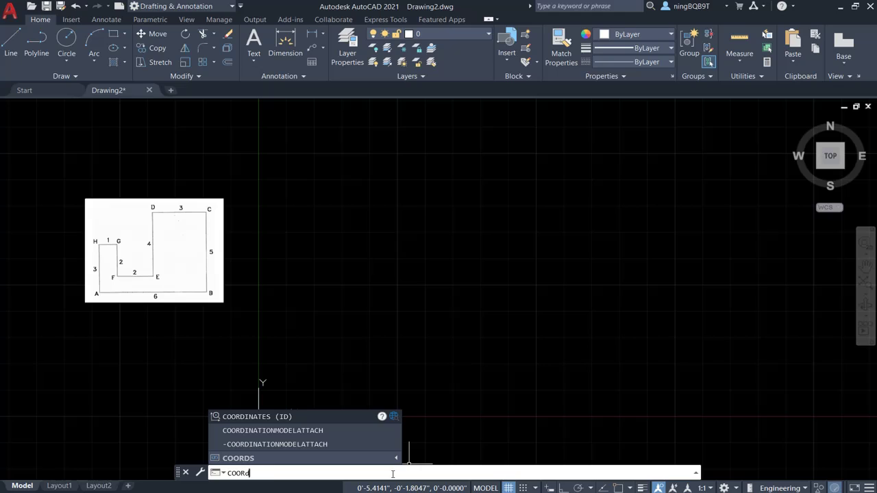
{"action": "type", "text": "s"}
{"action": "left_click", "coordinate": [238, 444]}
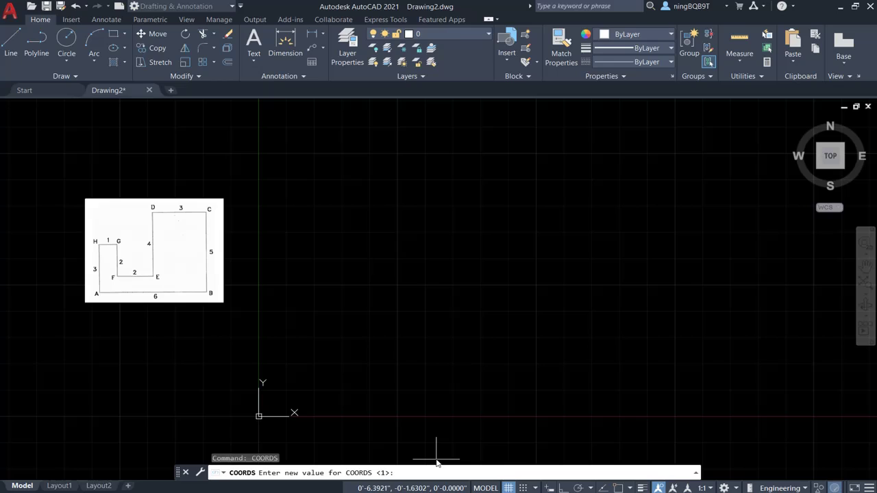
{"action": "type", "text": "1"}
{"action": "key", "text": "Return"}
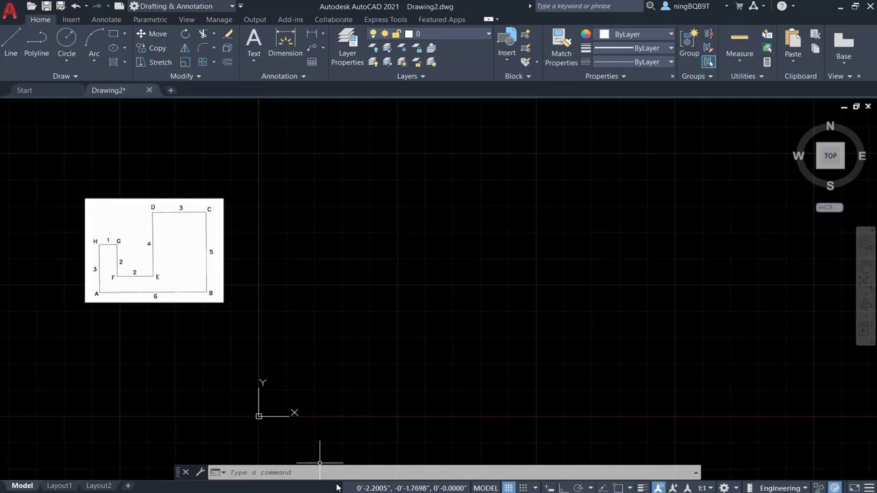
Start a line at corner A and draw the 6-unit base to B with @6<0
{"action": "left_click", "coordinate": [15, 42]}
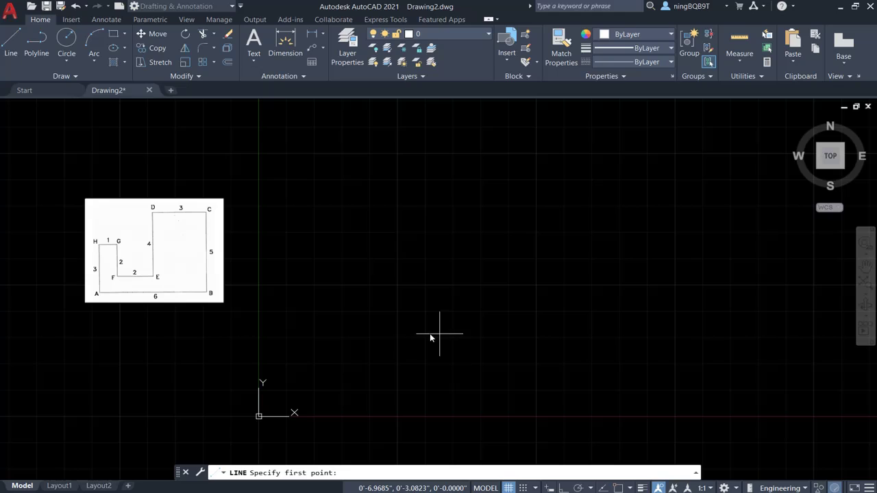
{"action": "left_click", "coordinate": [346, 345]}
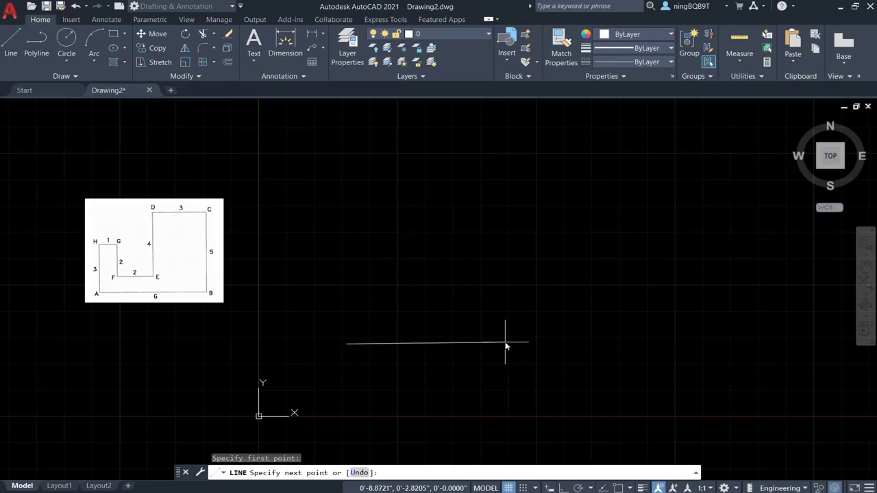
{"action": "type", "text": "@6"}
{"action": "type", "text": "<"}
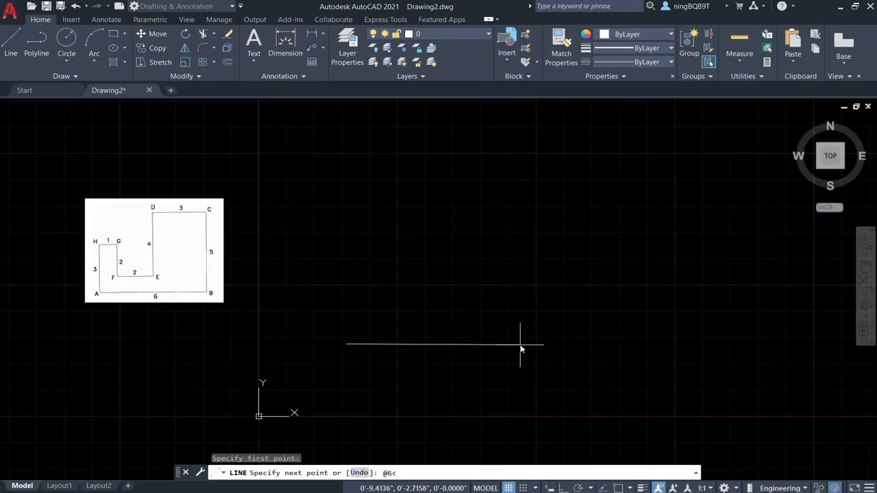
{"action": "type", "text": "0"}
{"action": "key", "text": "Return"}
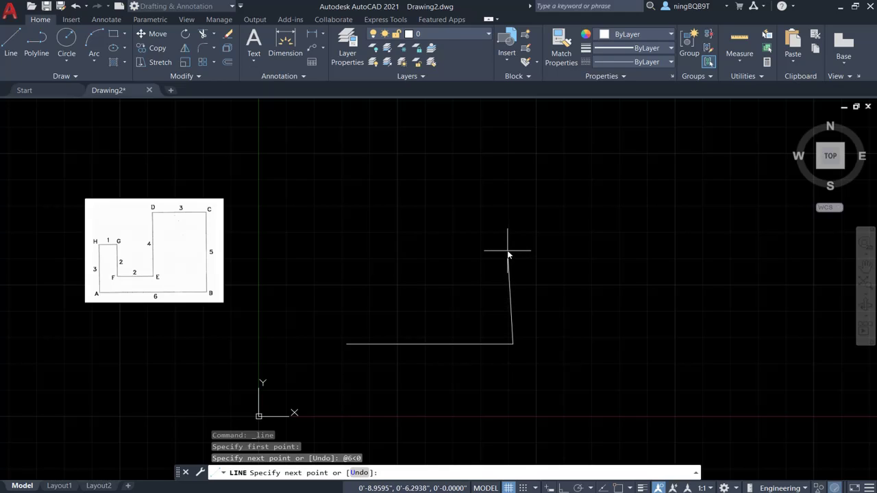
Turn on Ortho and draw the 5-unit side B–C upward with @5<90
{"action": "key", "text": "F8"}
{"action": "type", "text": "@5"}
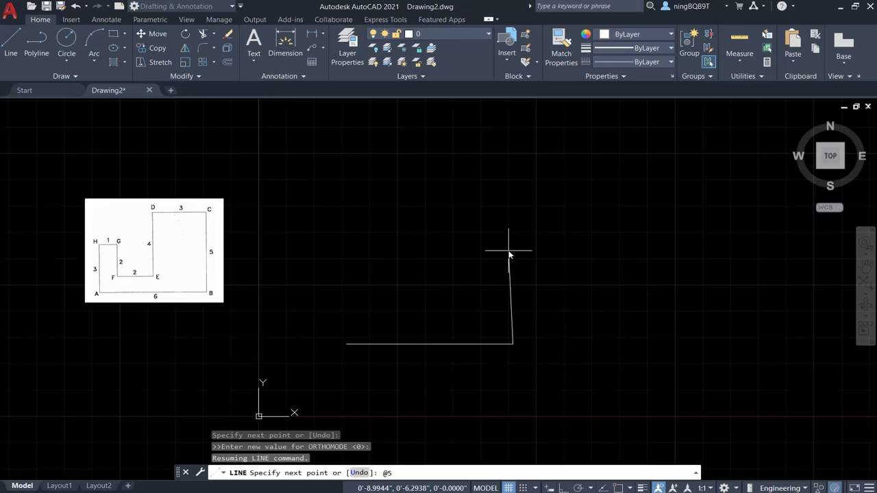
{"action": "type", "text": "<"}
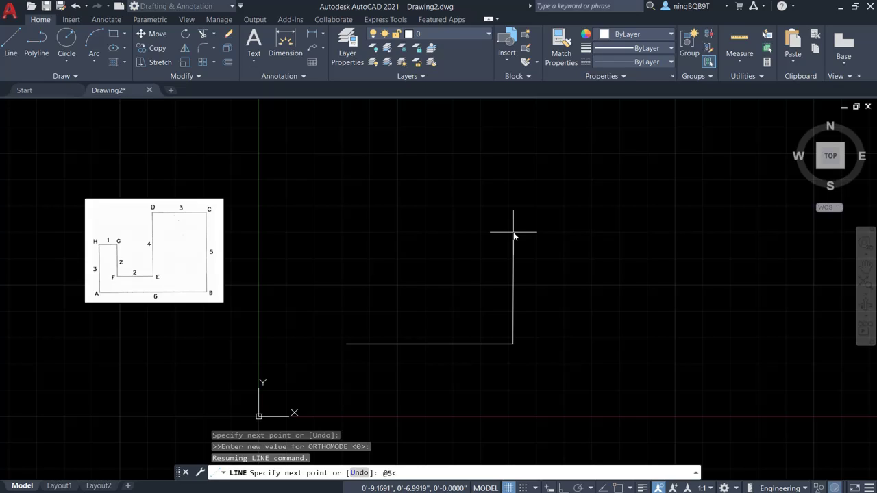
{"action": "type", "text": "90"}
{"action": "key", "text": "Return"}
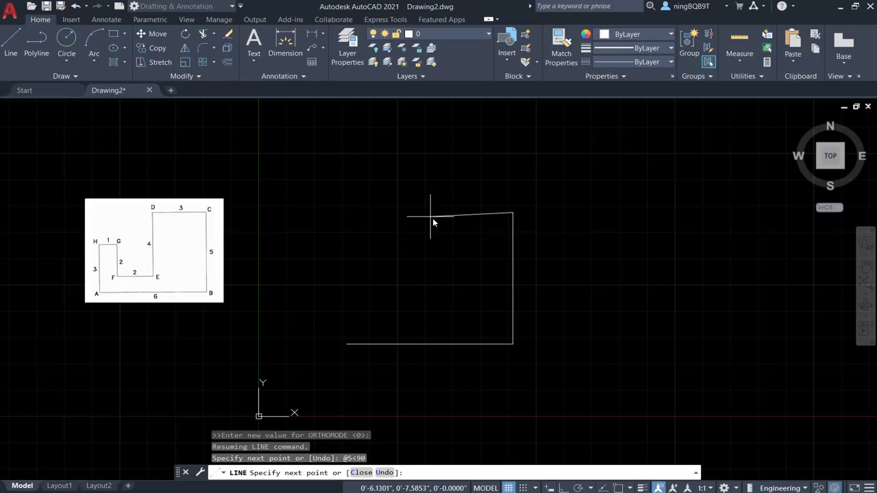
Draw the 3-unit top C–D with @3<180, then the 4-unit drop D–E with @4<-90
{"action": "type", "text": "@"}
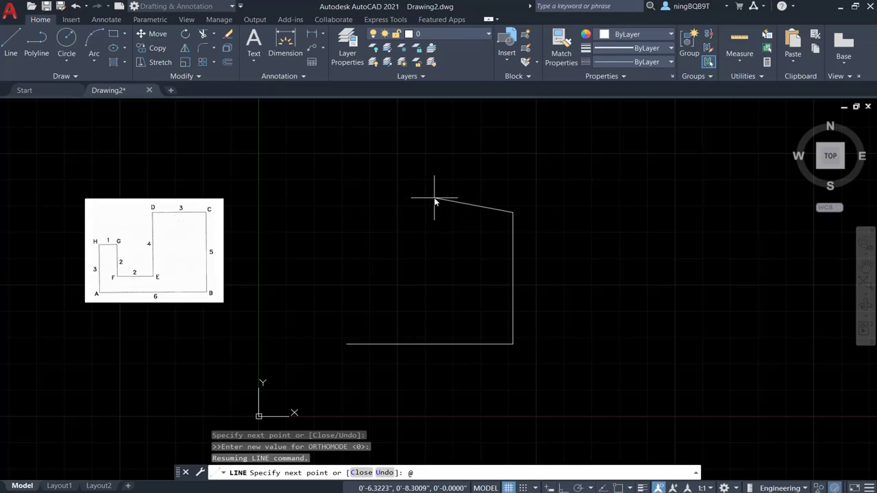
{"action": "type", "text": "3<"}
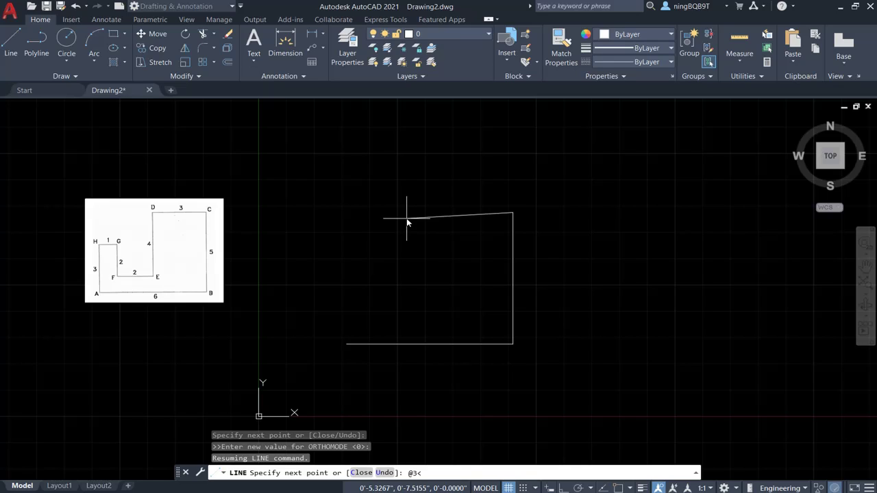
{"action": "type", "text": "180"}
{"action": "key", "text": "Return"}
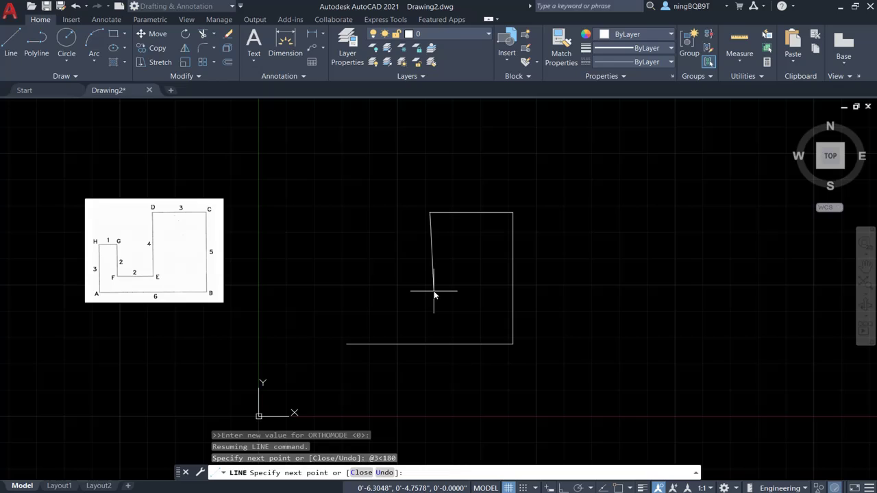
{"action": "type", "text": "@"}
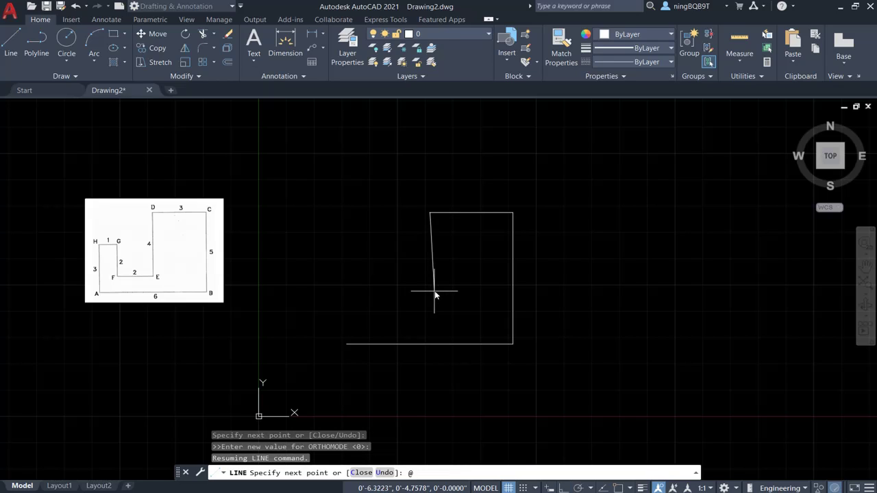
{"action": "type", "text": "4<"}
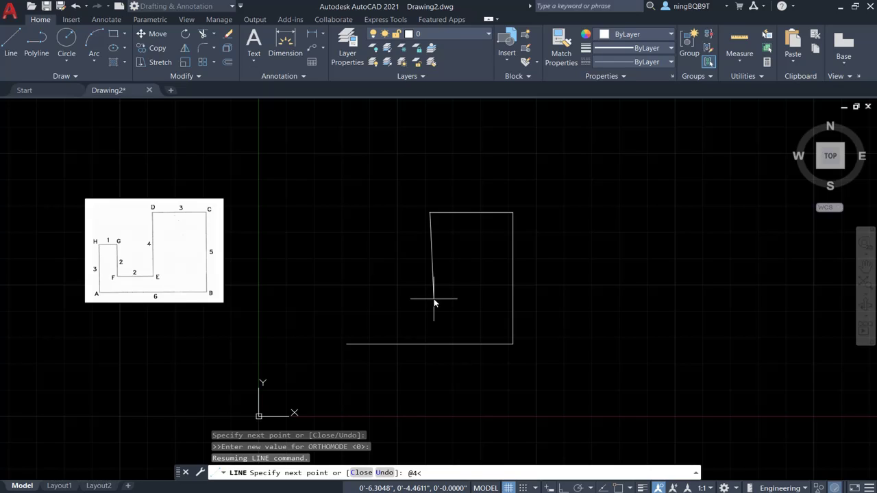
{"action": "type", "text": "-90"}
{"action": "key", "text": "Return"}
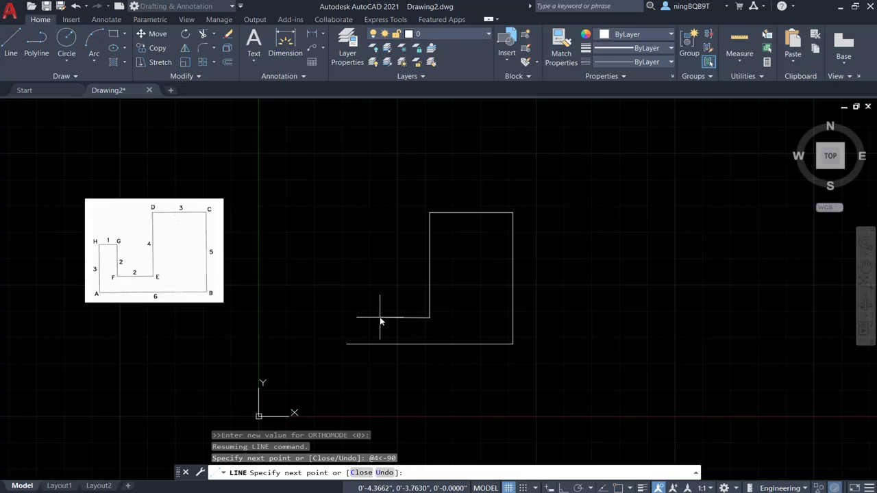
Draw the step segments E–F @2<180, F–G @2<90, and G–H @1<-180
{"action": "type", "text": "@2<"}
{"action": "type", "text": "180"}
{"action": "key", "text": "Return"}
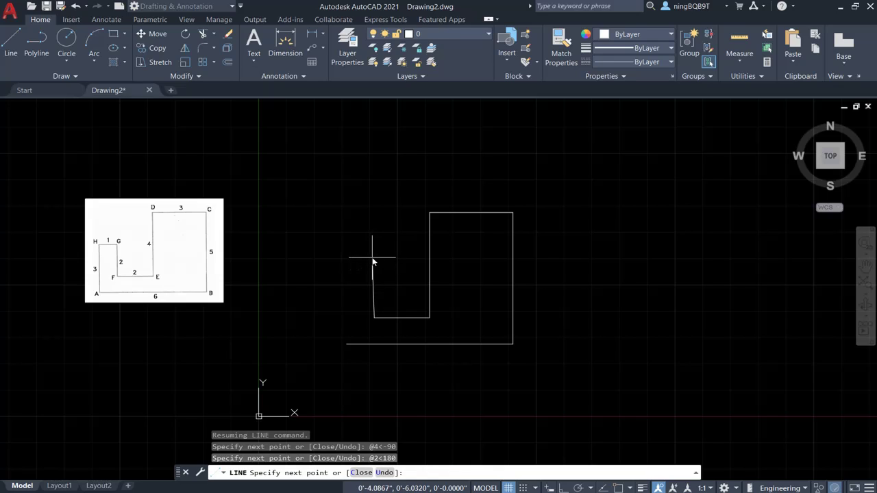
{"action": "type", "text": "@2<90"}
{"action": "key", "text": "Return"}
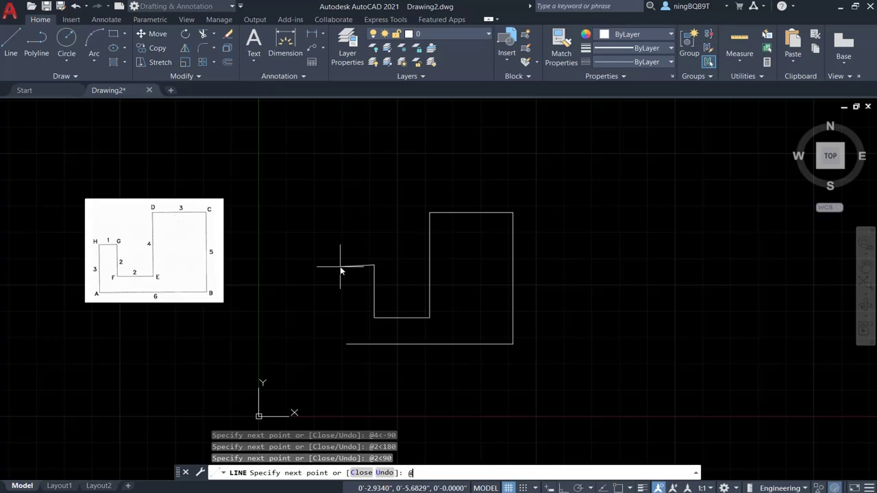
{"action": "type", "text": "@1<"}
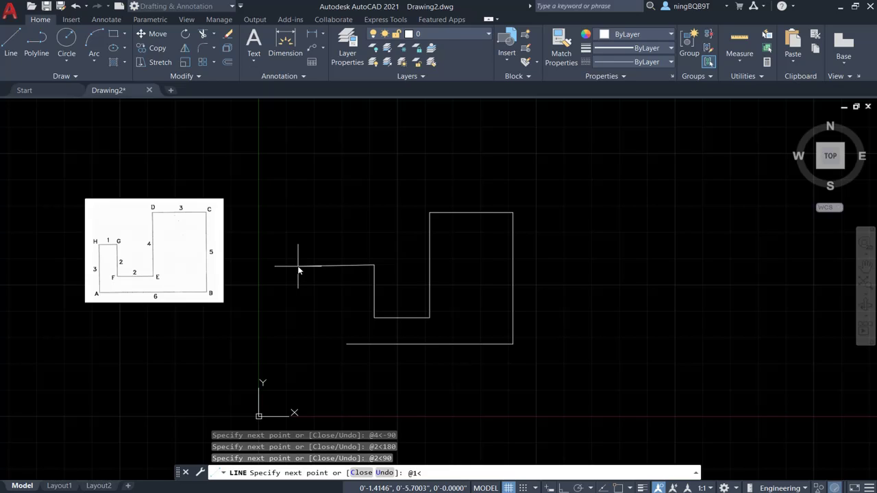
{"action": "type", "text": "-180"}
{"action": "key", "text": "Return"}
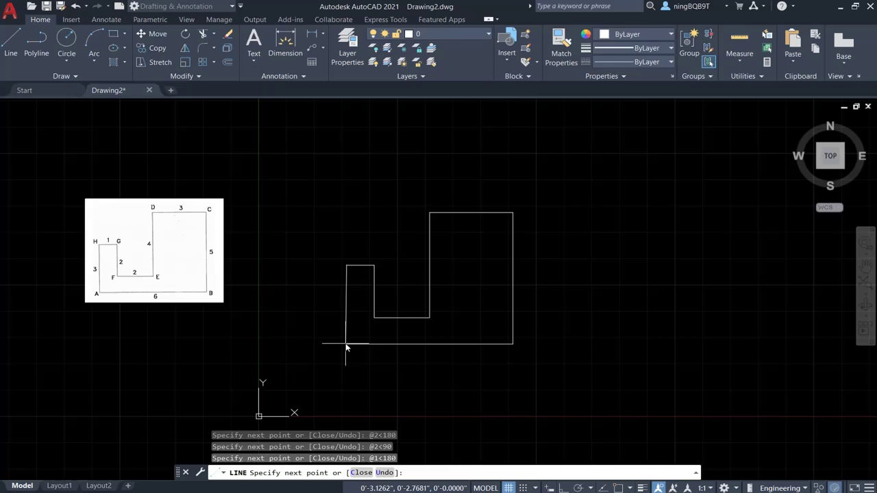
Close the outline with the 3-unit side H–A at @3<-90 and end LINE
{"action": "type", "text": "@3<"}
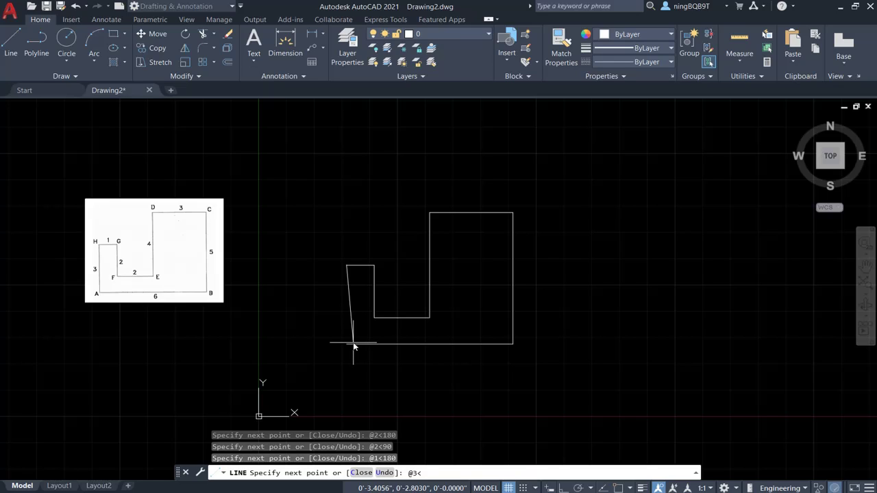
{"action": "type", "text": "-90"}
{"action": "key", "text": "Return"}
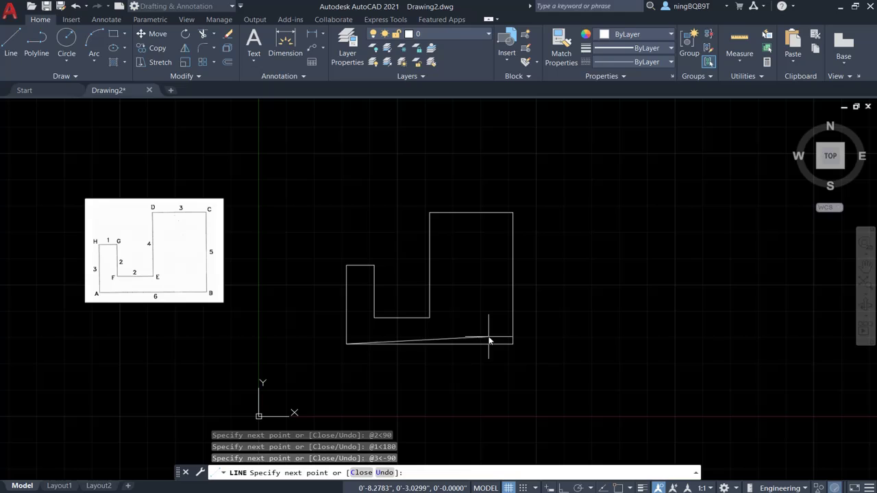
{"action": "right_click", "coordinate": [471, 305]}
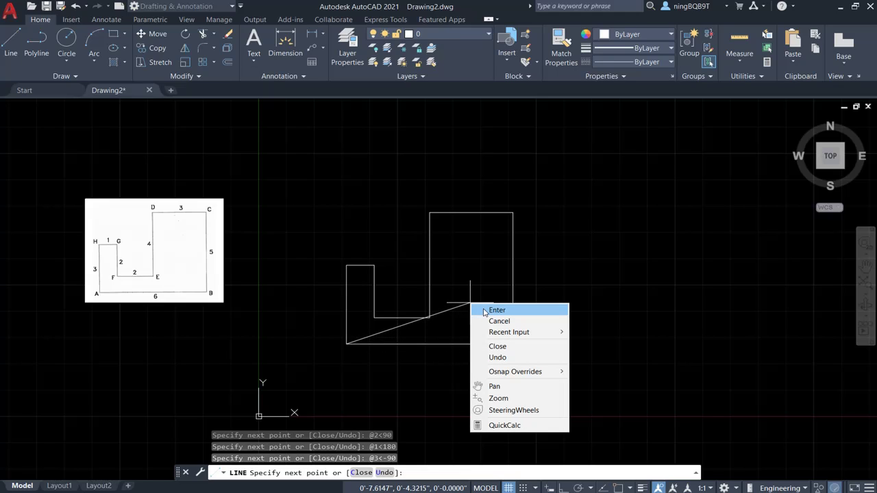
{"action": "left_click", "coordinate": [484, 311]}
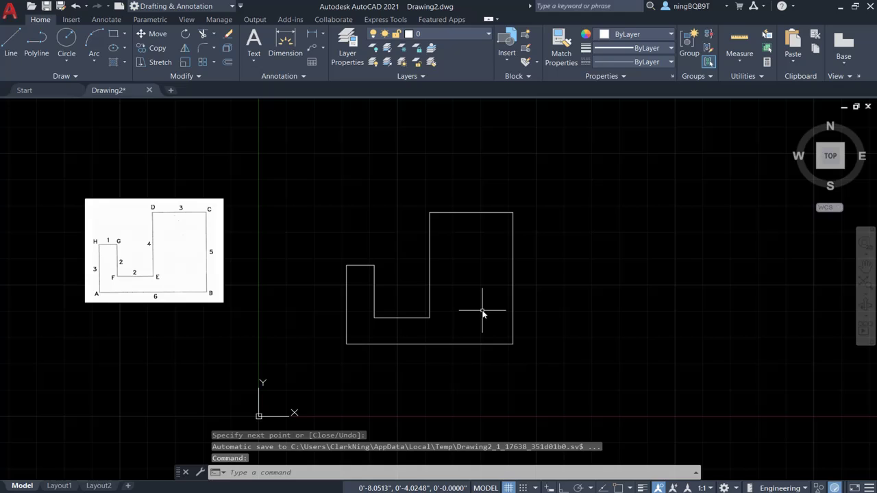